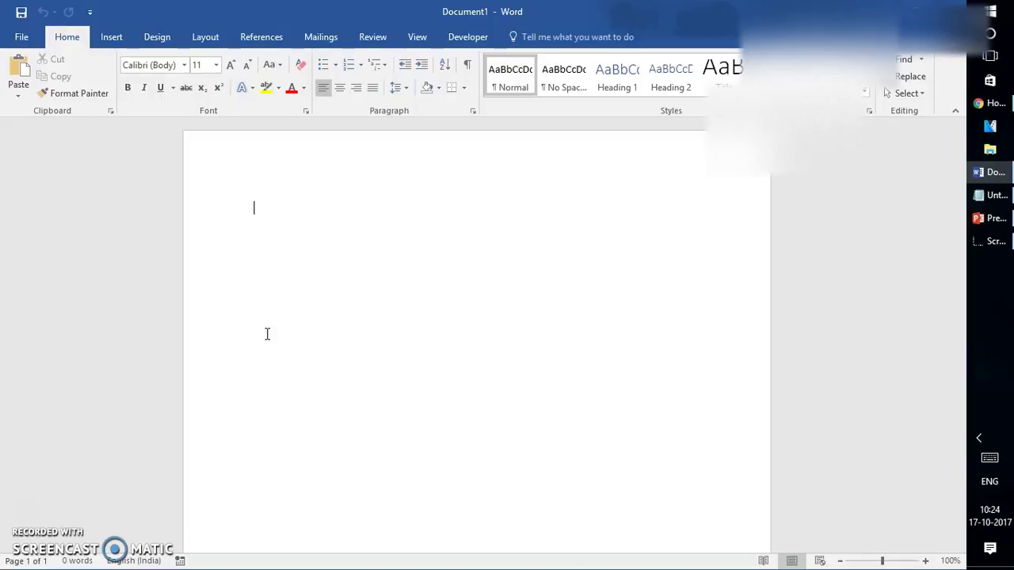
Step: Open Sample PDF document.pdf from the desktop in Adobe Reader to view its contents, and close it
key("super+d")
left_click(219, 428)
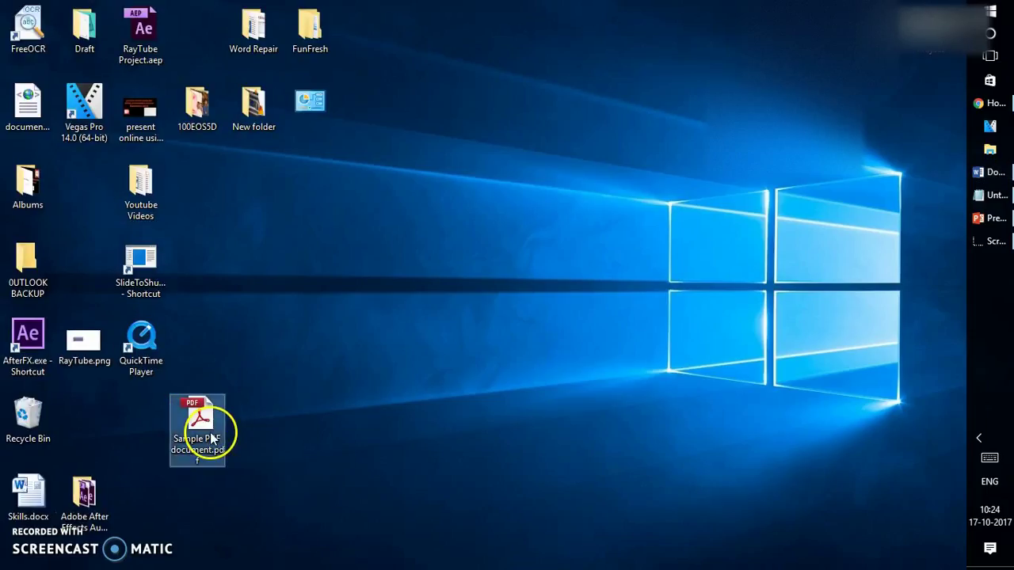
double_click(214, 436)
left_click(990, 265)
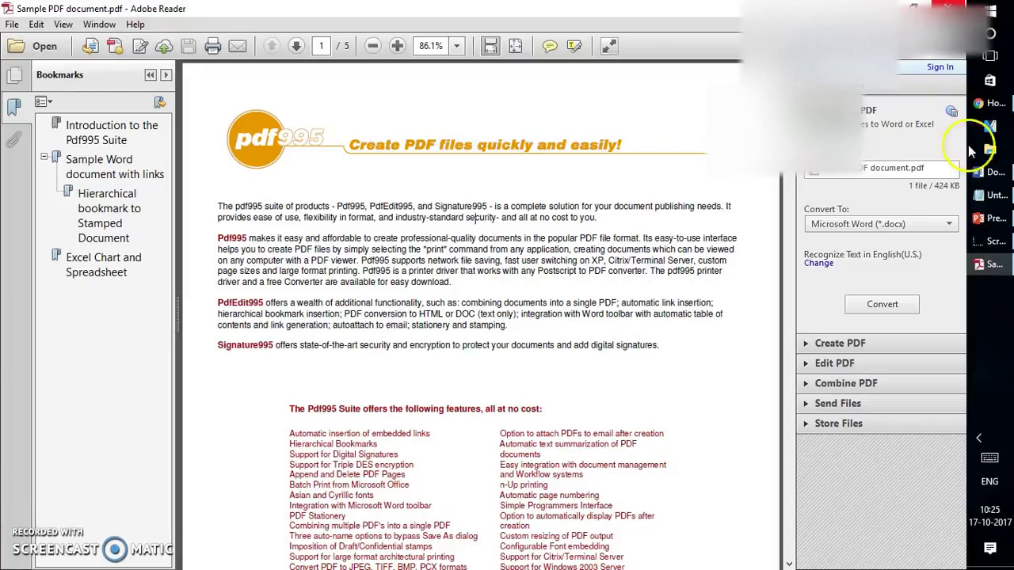
key("alt+F4")
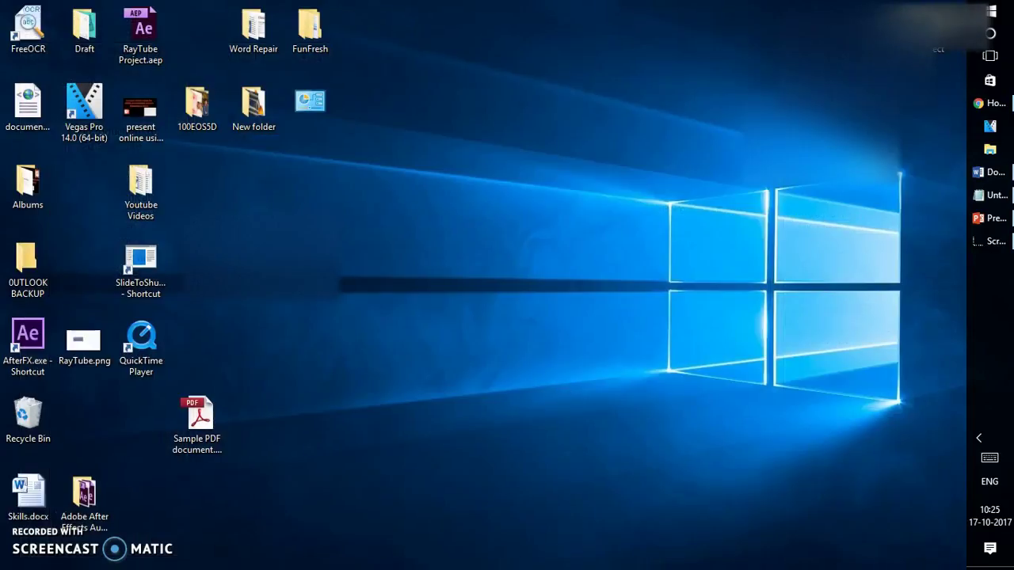
Step: Switch to Word and browse to the Desktop folder for a file to open
left_click(990, 171)
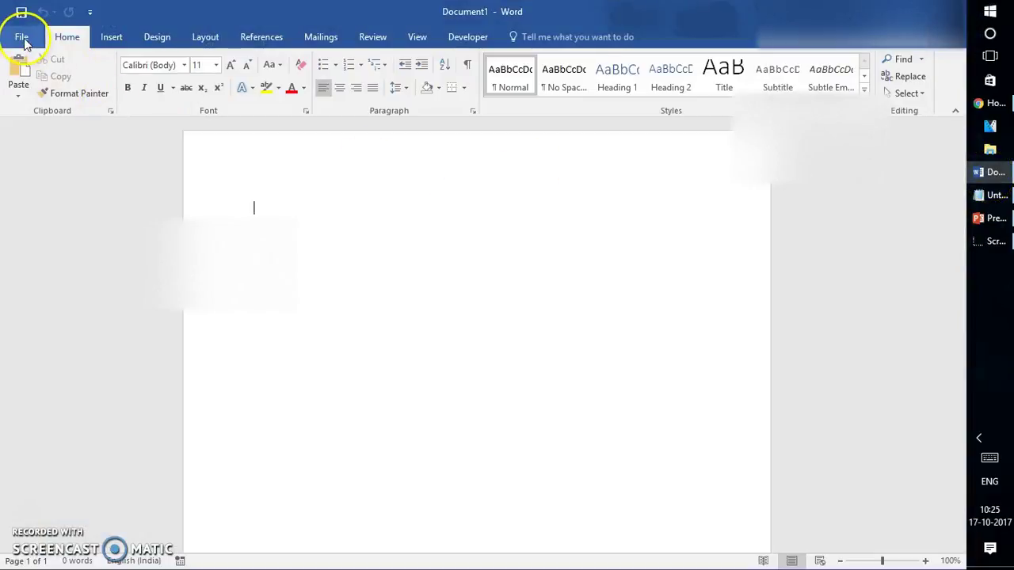
left_click(21, 36)
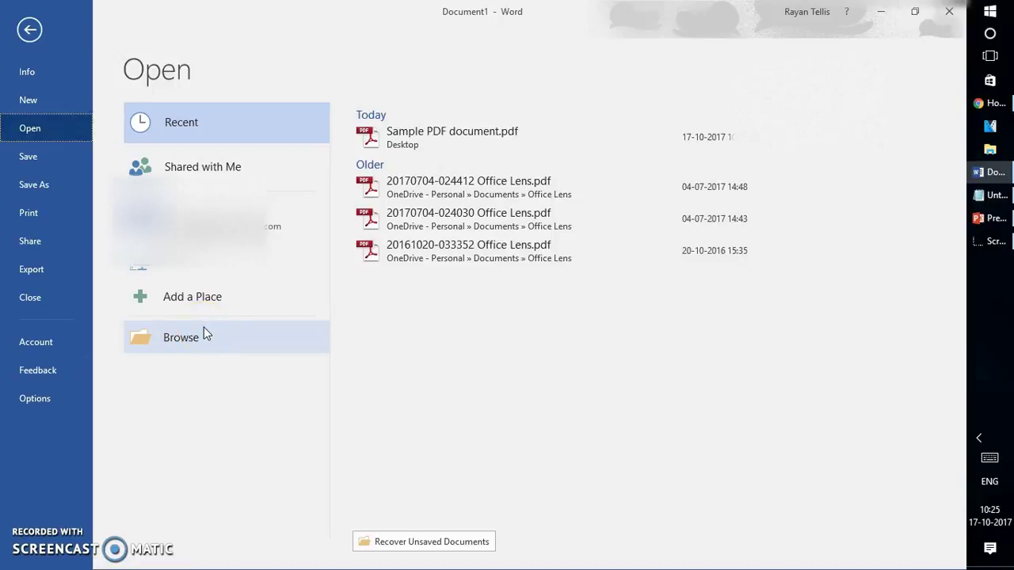
left_click(203, 333)
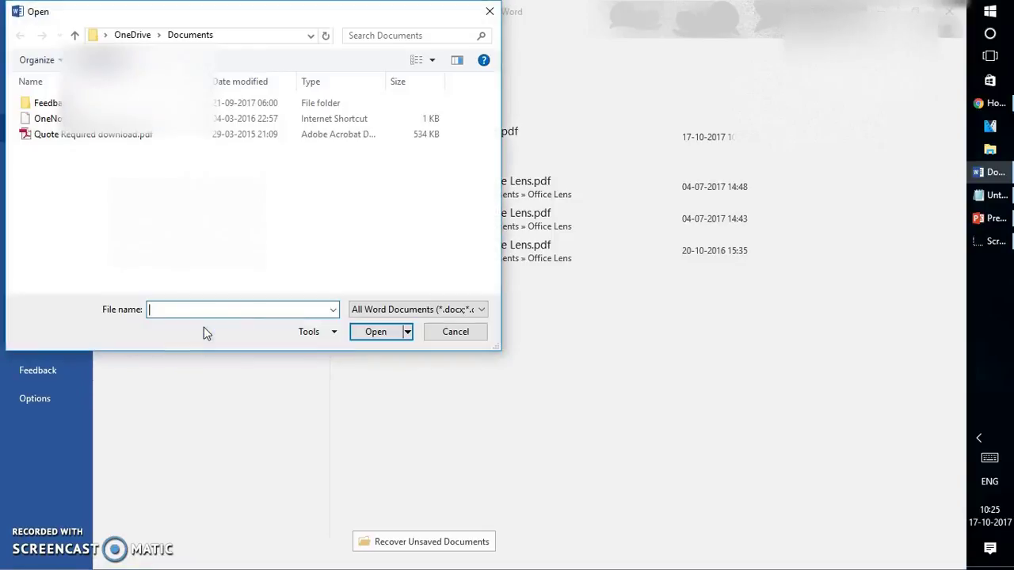
left_click(108, 34)
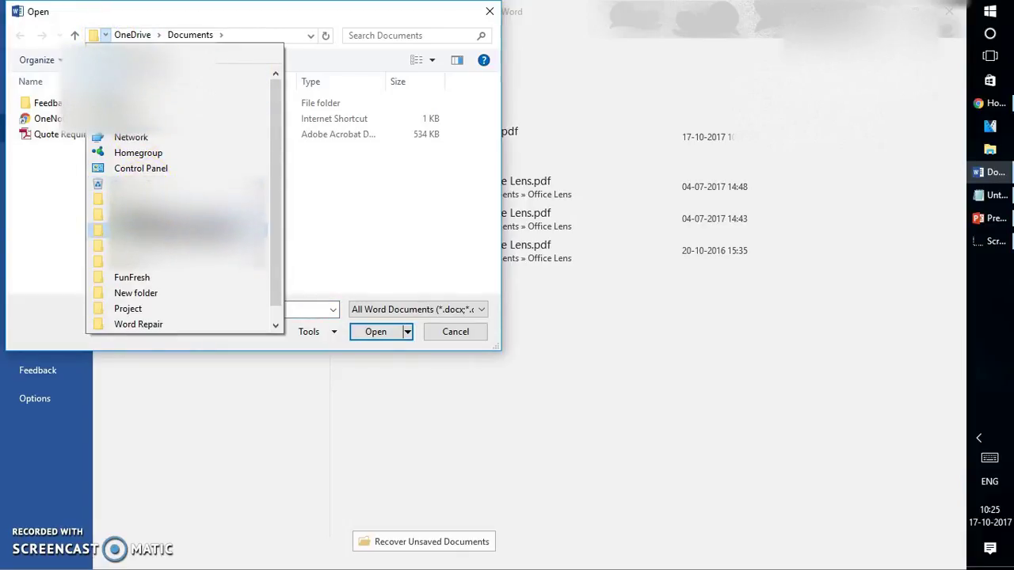
left_click(162, 35)
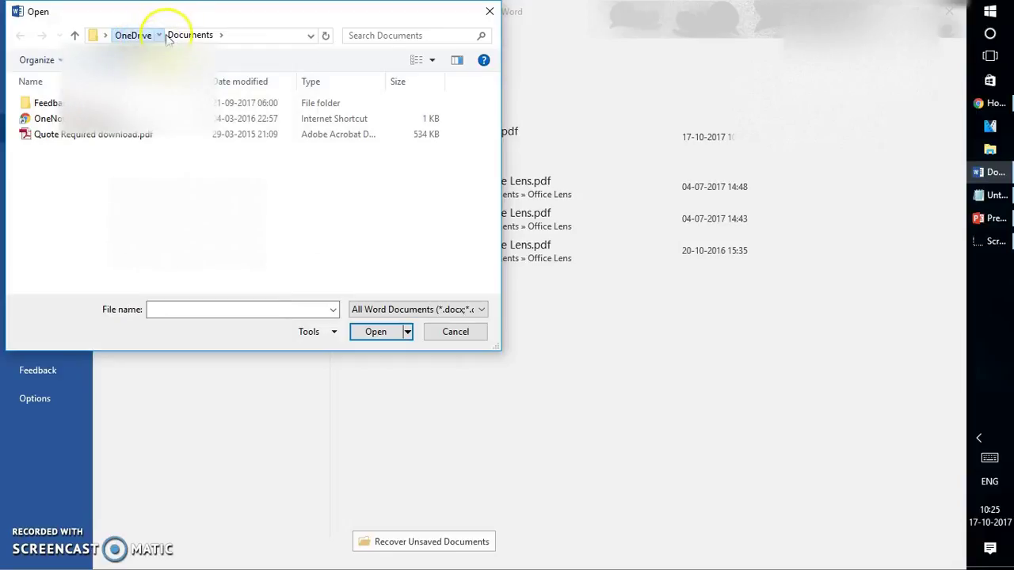
left_click(270, 35)
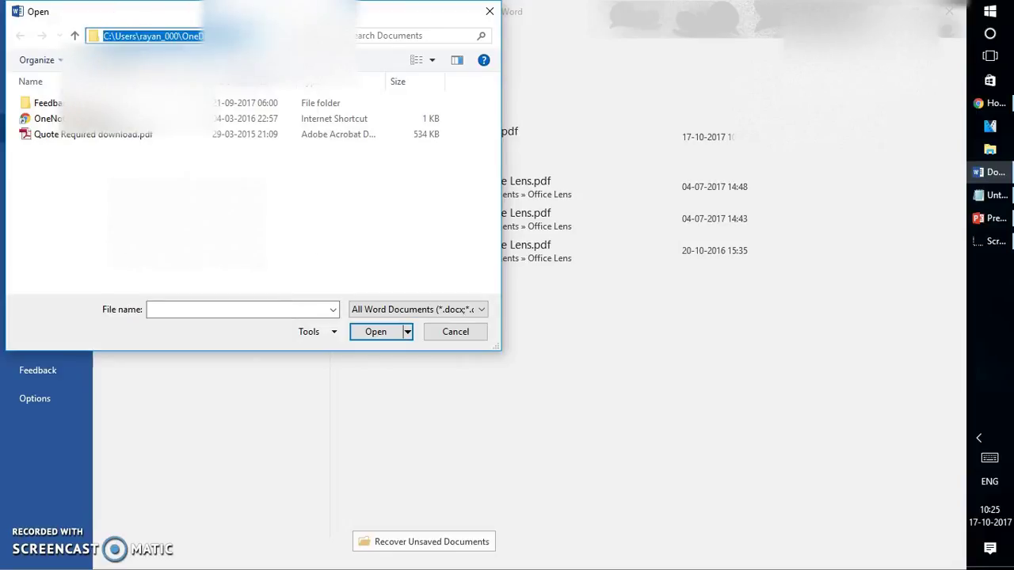
left_click(265, 36)
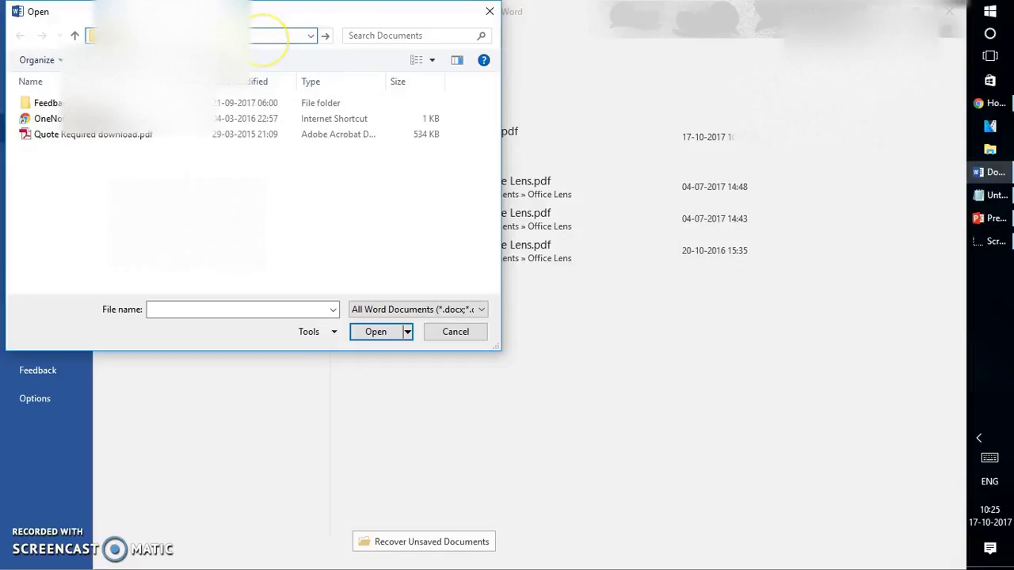
type("Desktop")
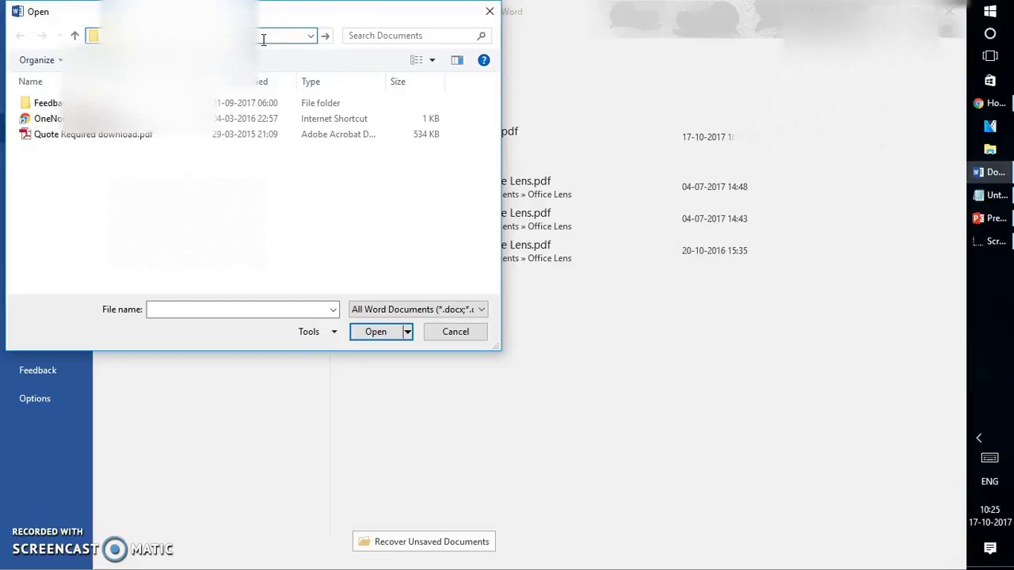
key("Return")
Step: Open Sample PDF document.pdf from the Desktop folder, dismiss the low-battery notice, and accept the conversion to an editable Word document
double_click(212, 131)
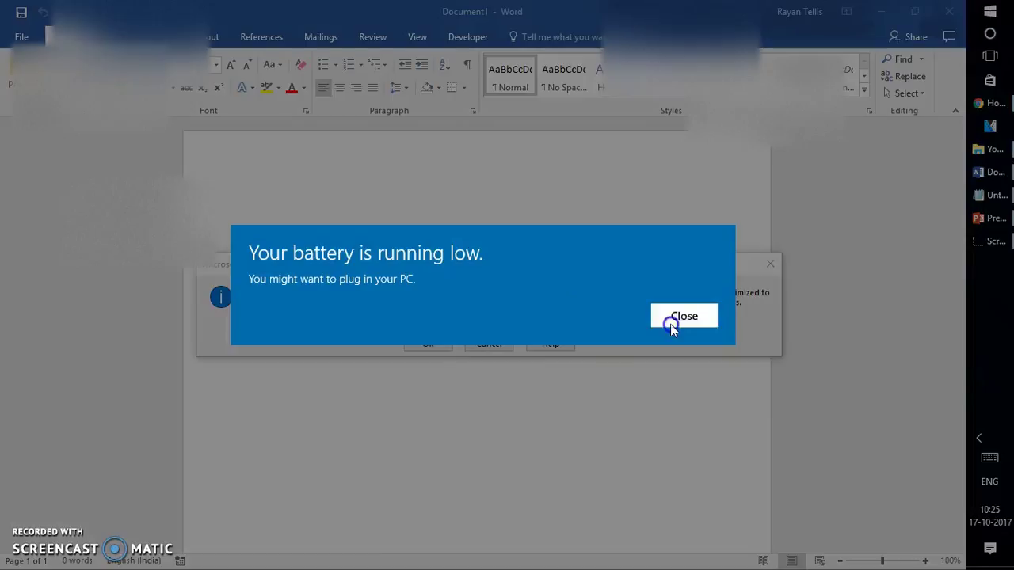
left_click(671, 321)
left_click(430, 344)
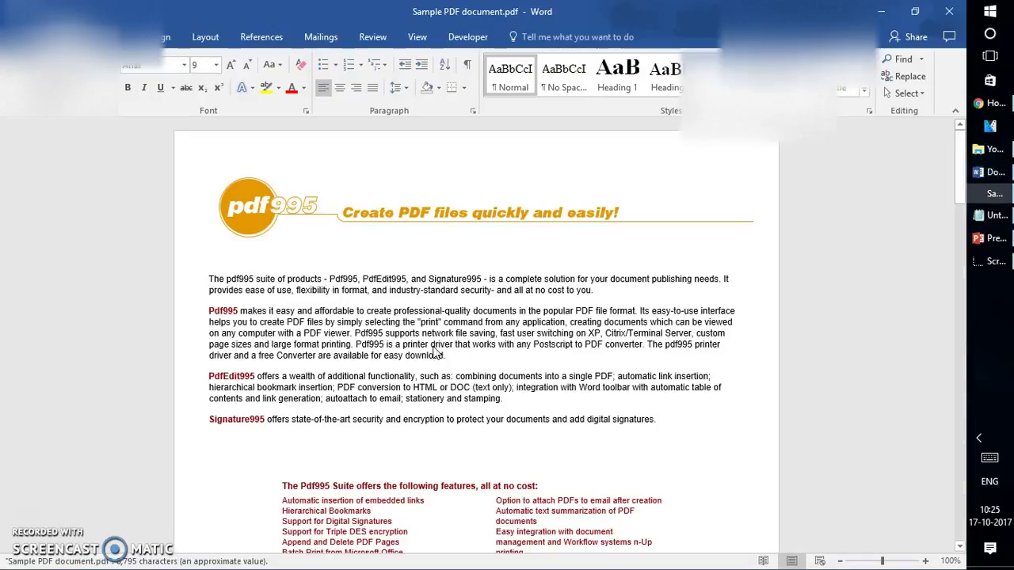
Step: Look through the first pages of the converted document and select the word "create" in the Pdf995 paragraph to check that it is editable
left_click(773, 240)
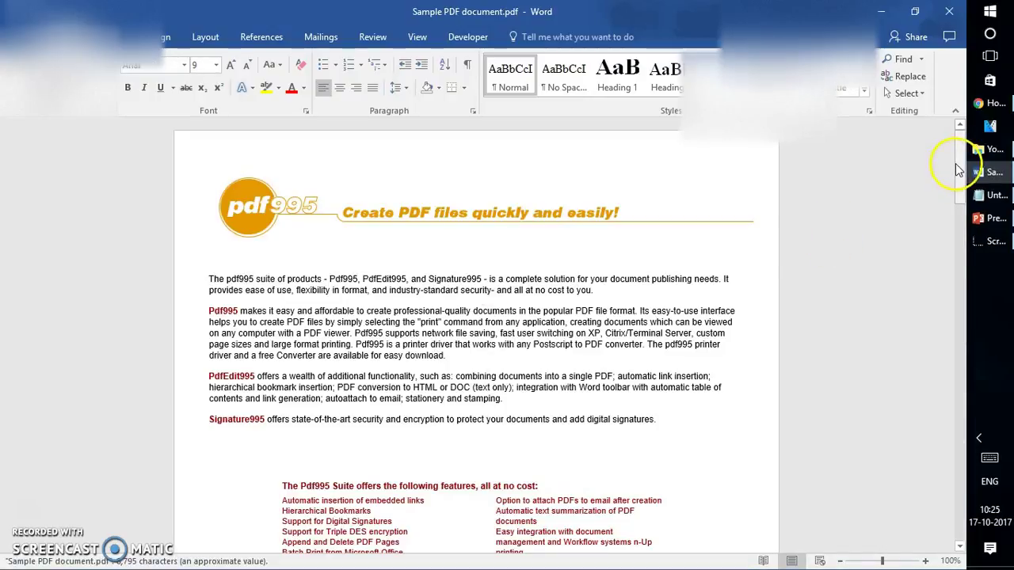
left_click_drag(957, 169, 953, 252)
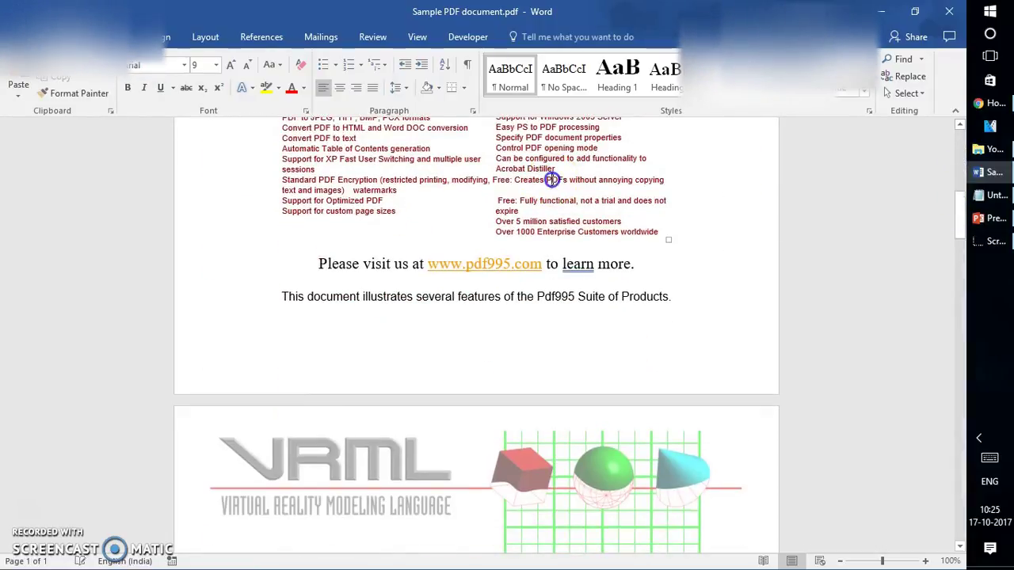
left_click(553, 179)
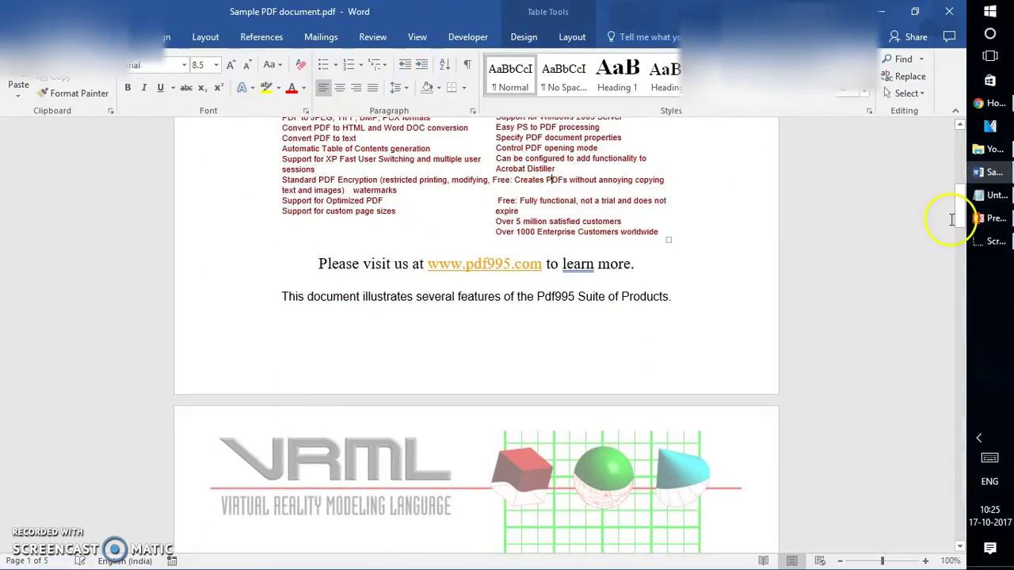
left_click_drag(957, 223, 959, 150)
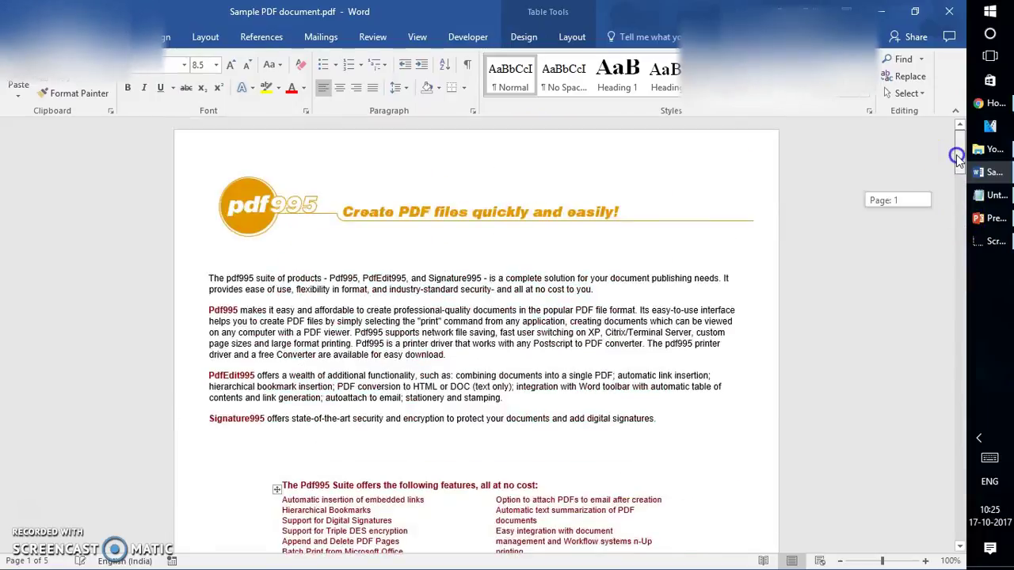
left_click(380, 311)
double_click(380, 311)
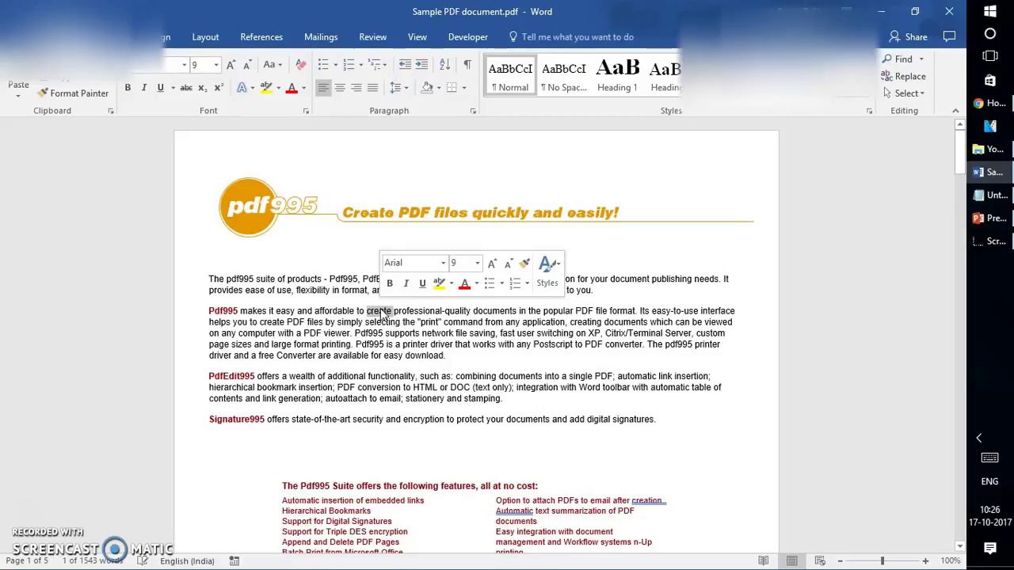
Step: Apply the first reflection variation as a text effect to the "Create PDF files quickly and easily!" banner on page 1
left_click(594, 208)
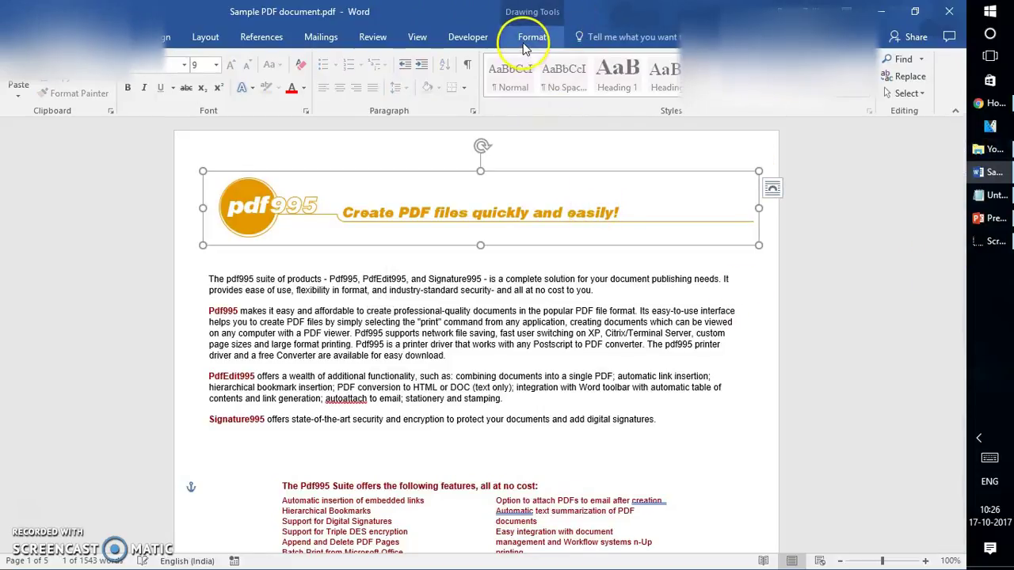
left_click(530, 39)
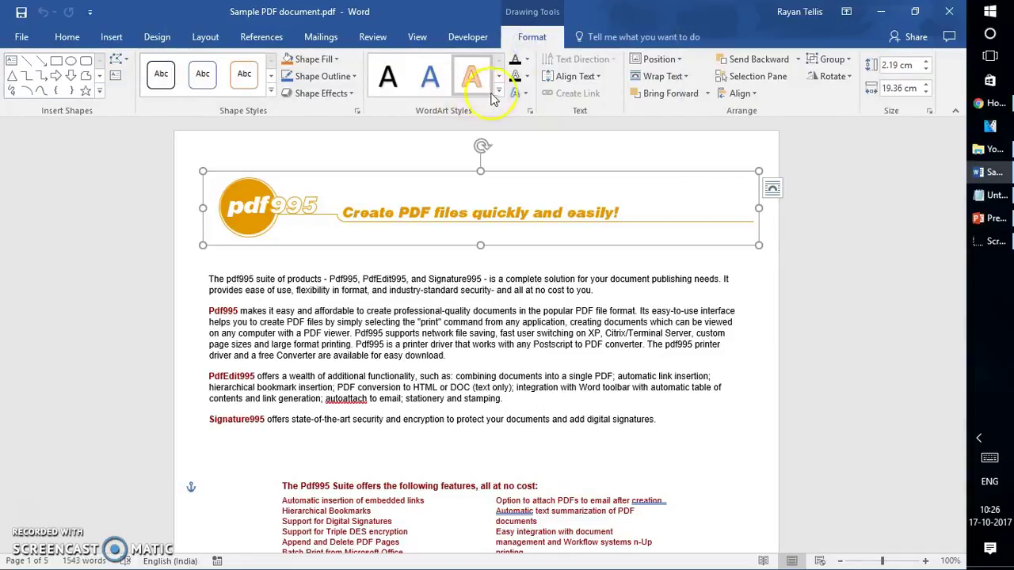
left_click(519, 93)
mouse_move(538, 153)
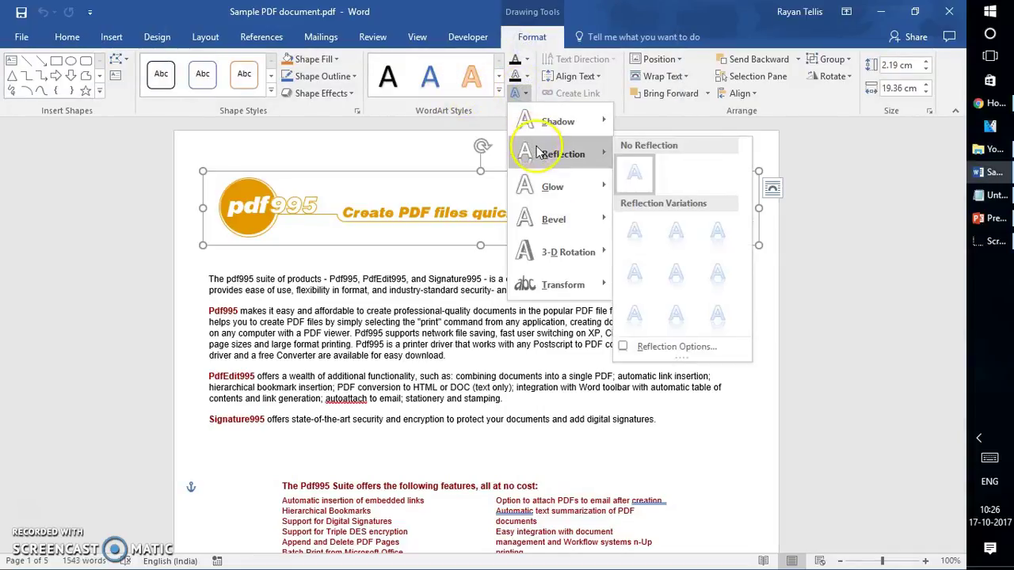
left_click(636, 231)
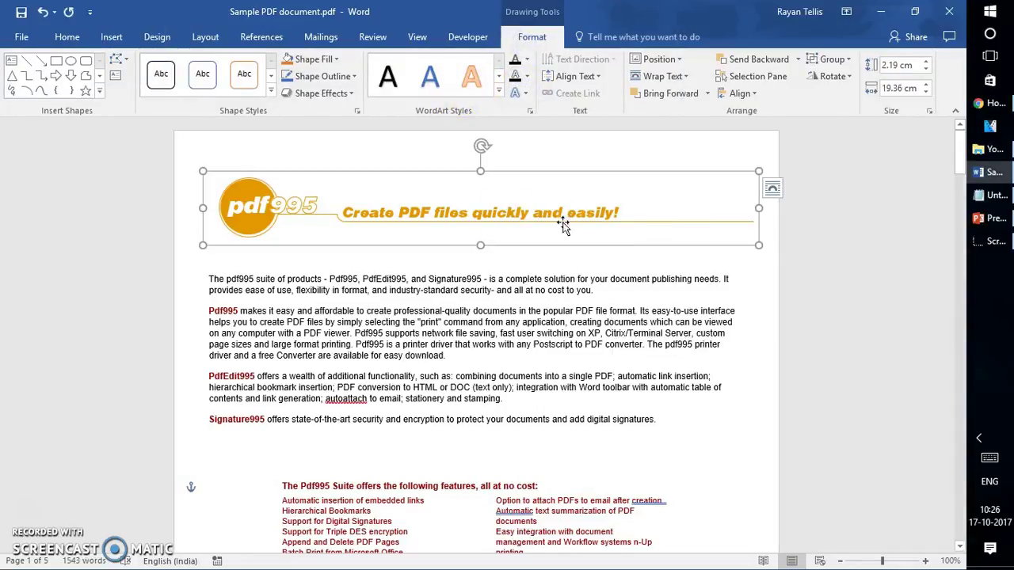
left_click(496, 210)
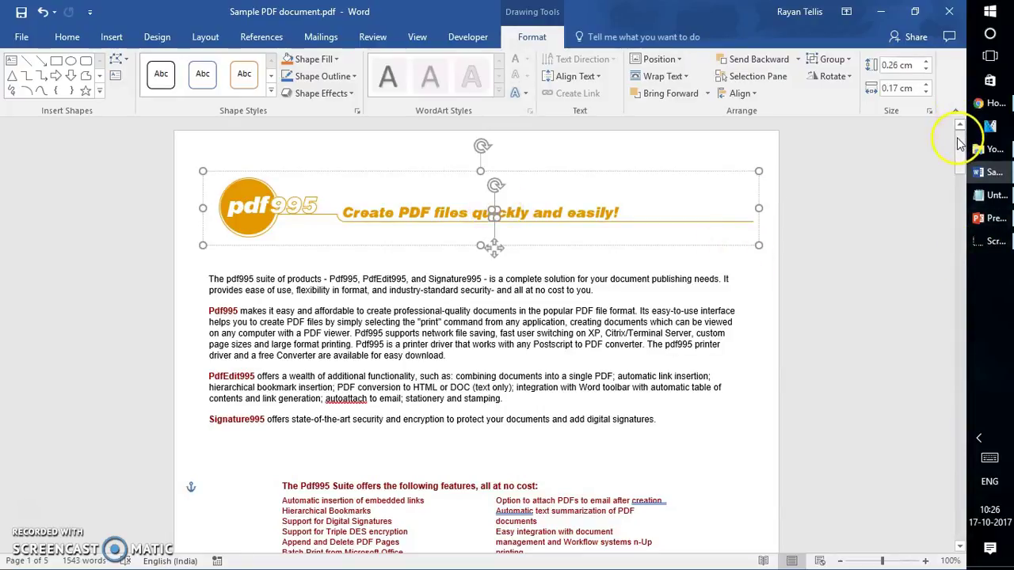
Step: Start saving the converted file as a Word Document (*.docx) named Sample PDF document.docx, and cancel the save
left_click_drag(959, 142, 942, 355)
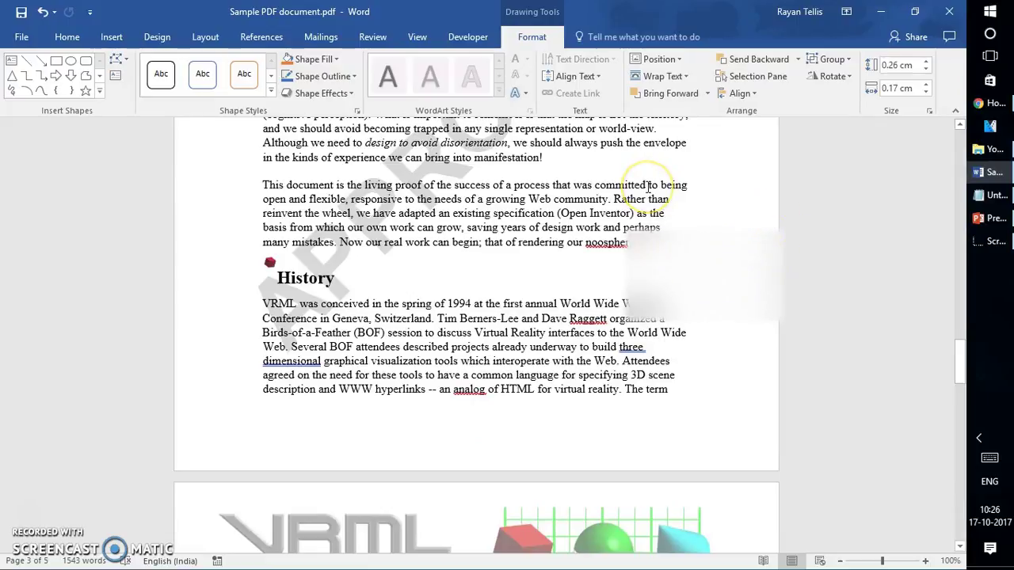
left_click(22, 37)
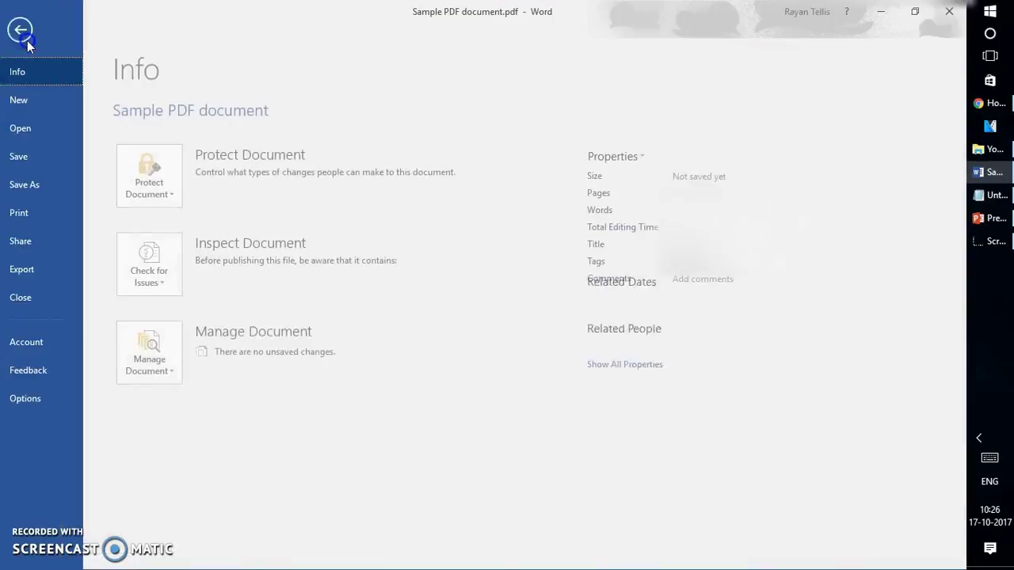
left_click(41, 160)
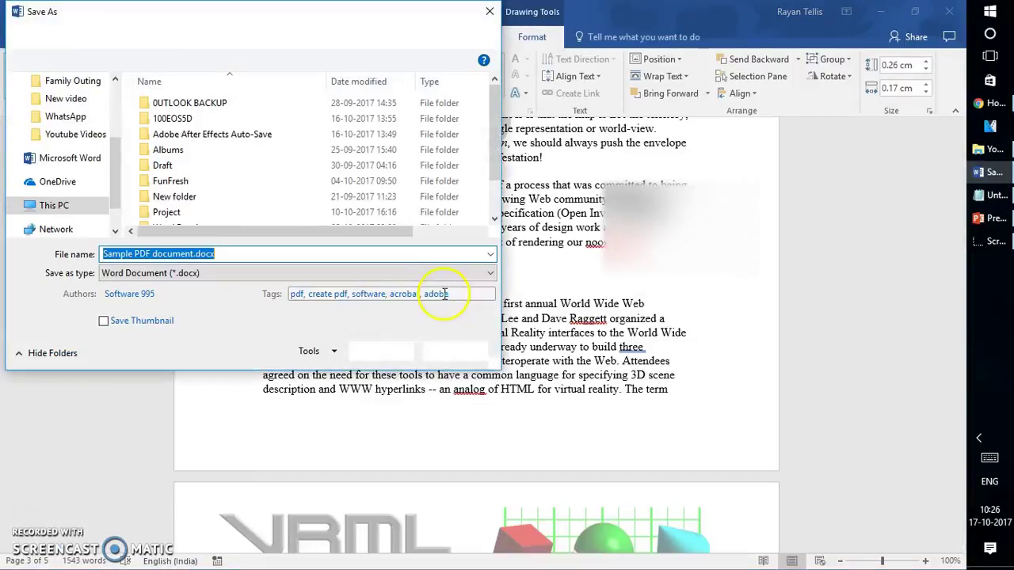
left_click(488, 11)
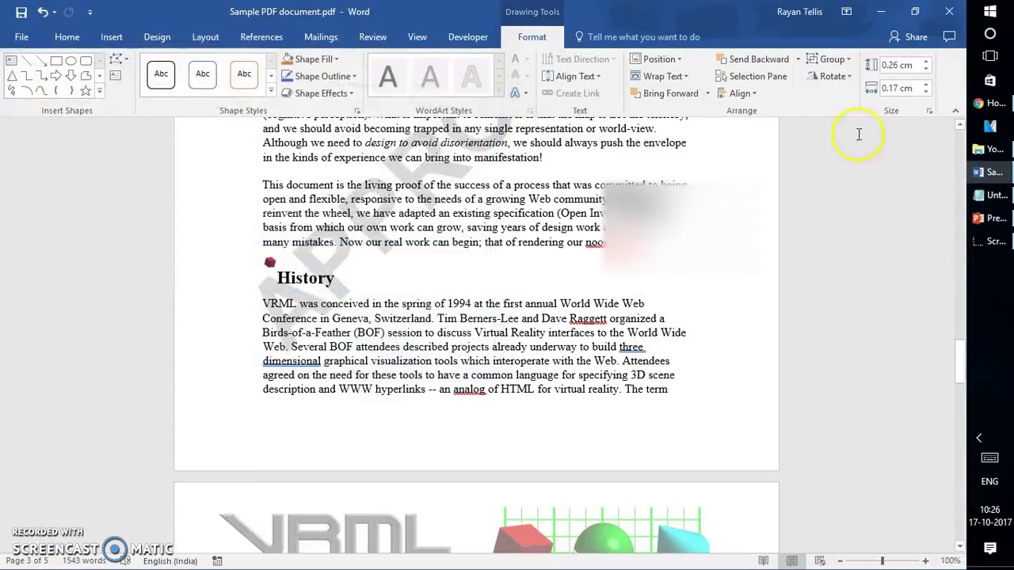
Step: Close the converted document without saving its changes
left_click(949, 11)
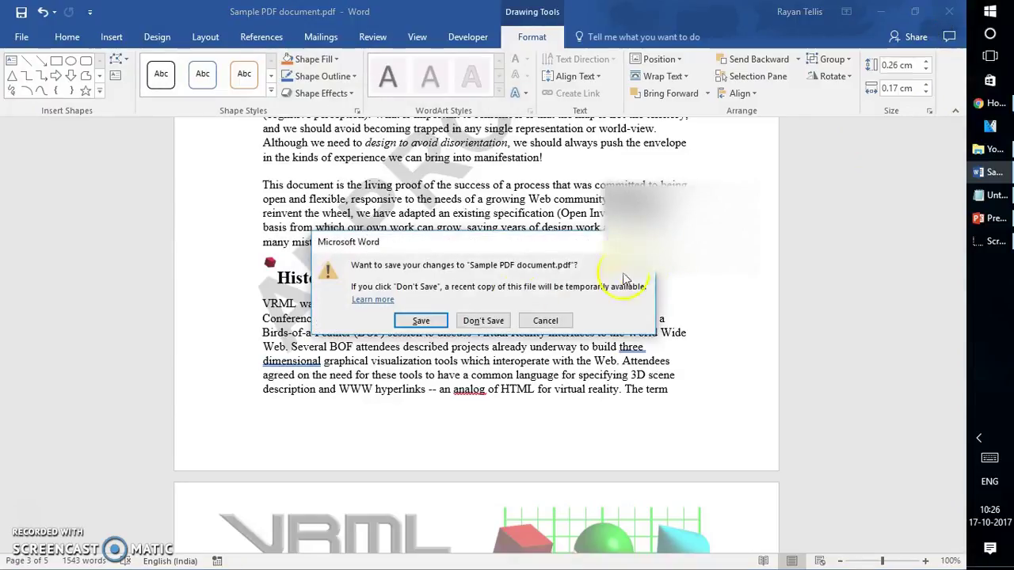
left_click(484, 320)
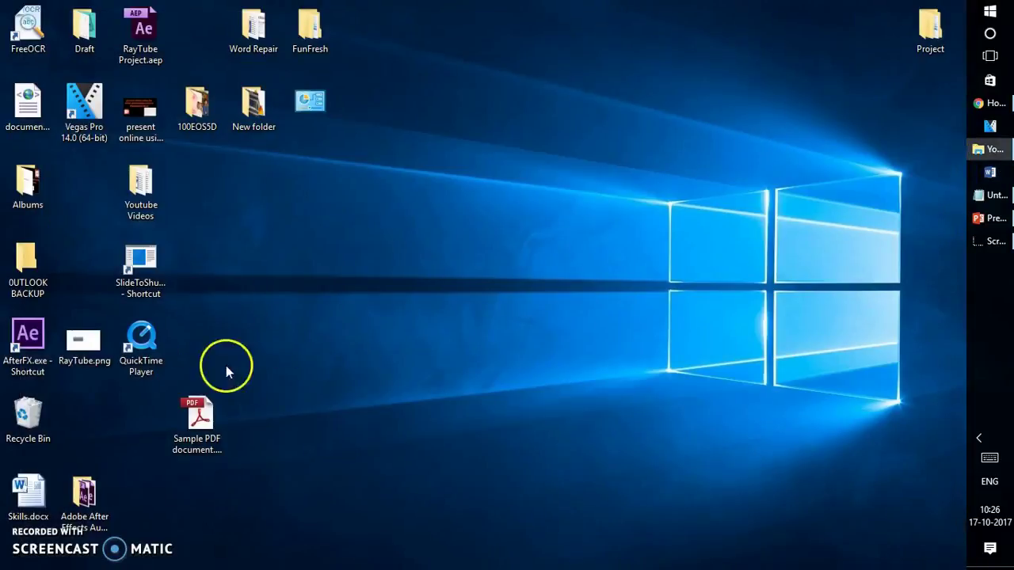
Step: Open the desktop file Sample PDF document.pdf with Word 2016 and accept its conversion to an editable document
right_click(215, 424)
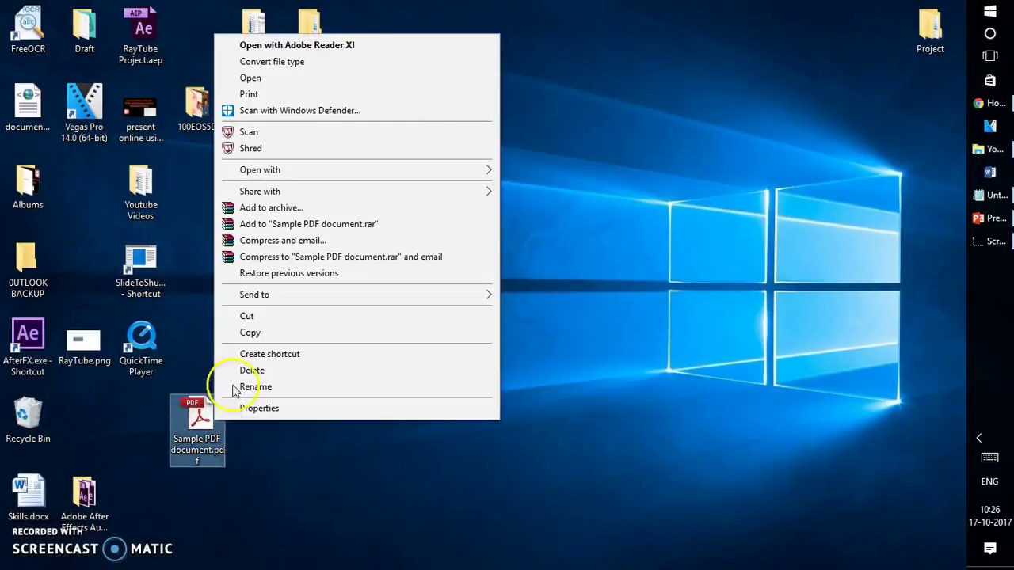
mouse_move(341, 171)
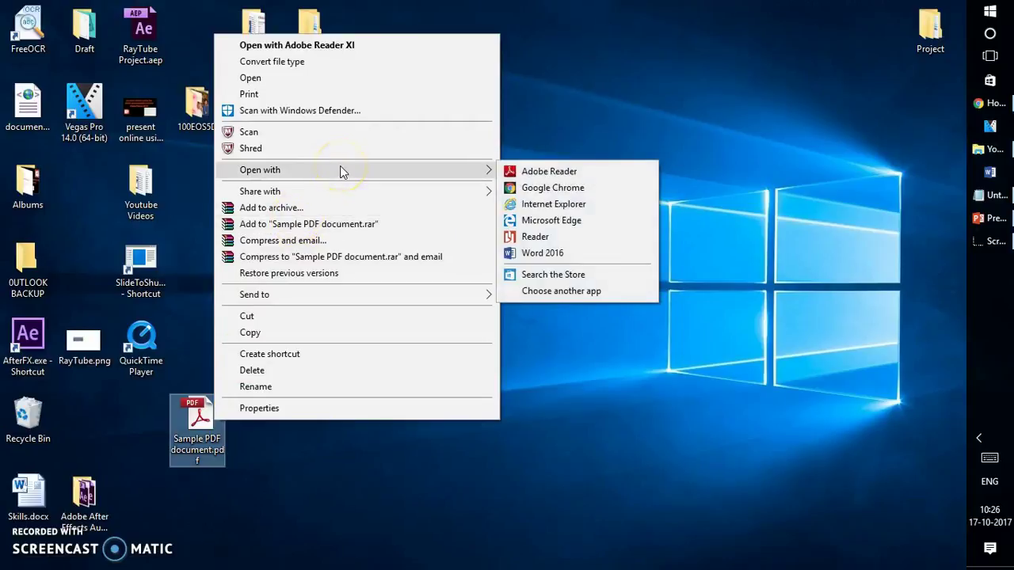
left_click(547, 258)
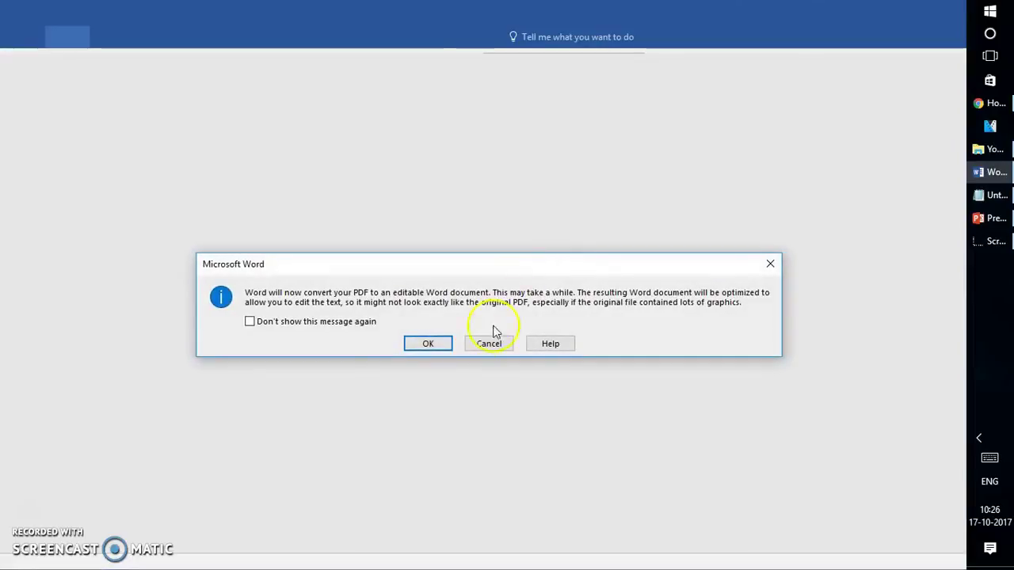
left_click(429, 345)
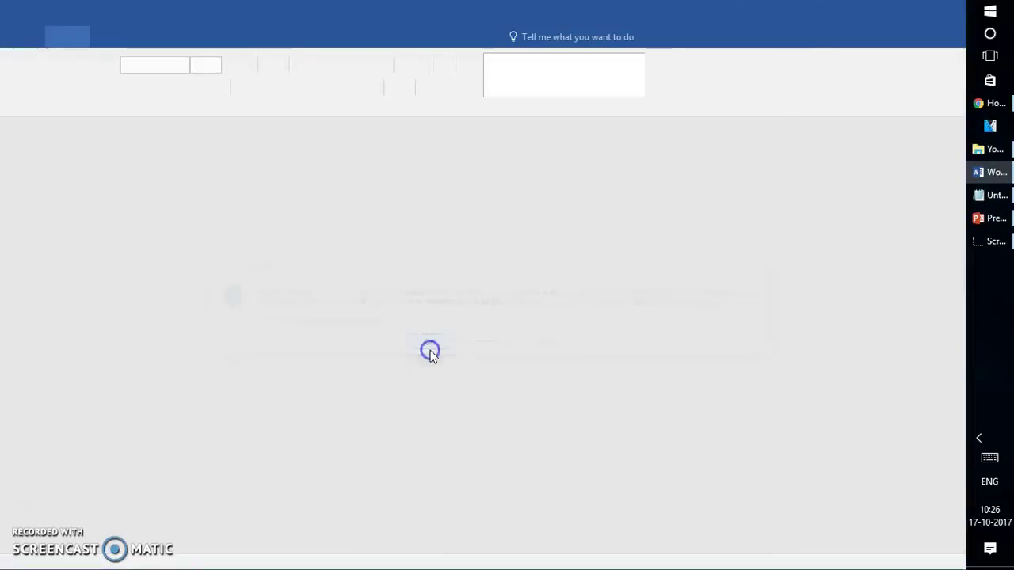